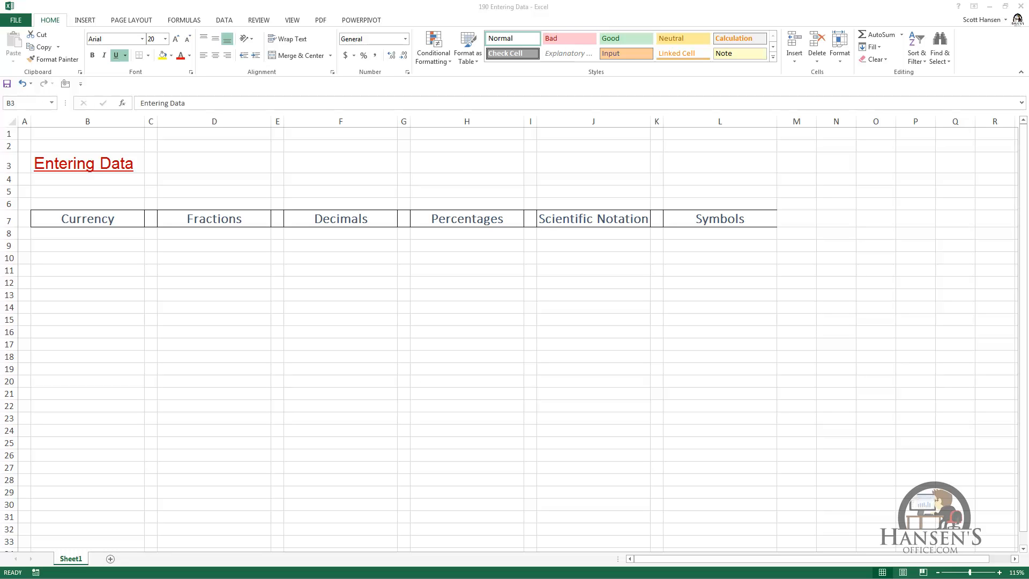
# Enter 1000 in cell B9 and $1,000 in cell B10 under the Currency heading
pyautogui.click(141, 246)
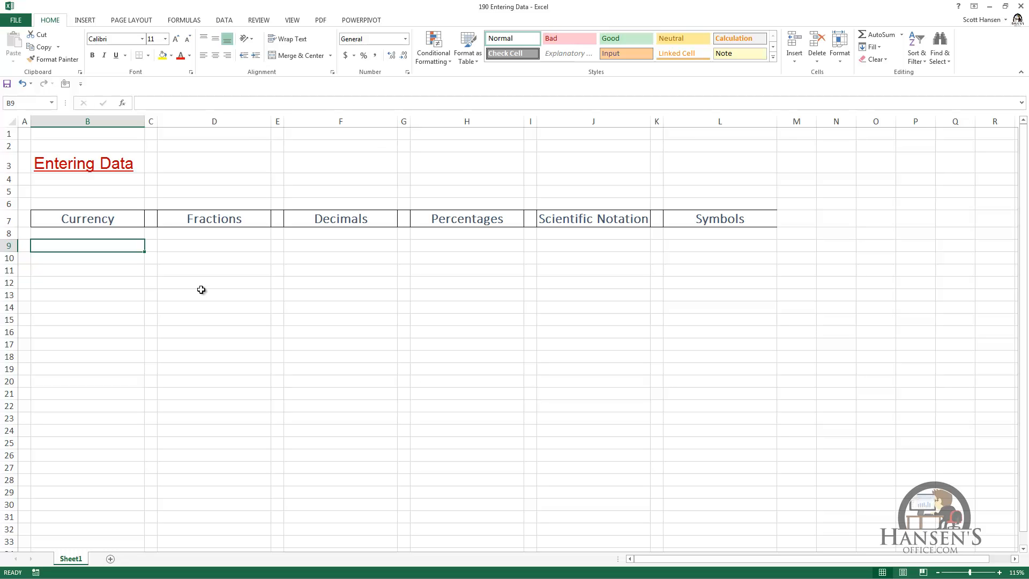
pyautogui.write('1000')
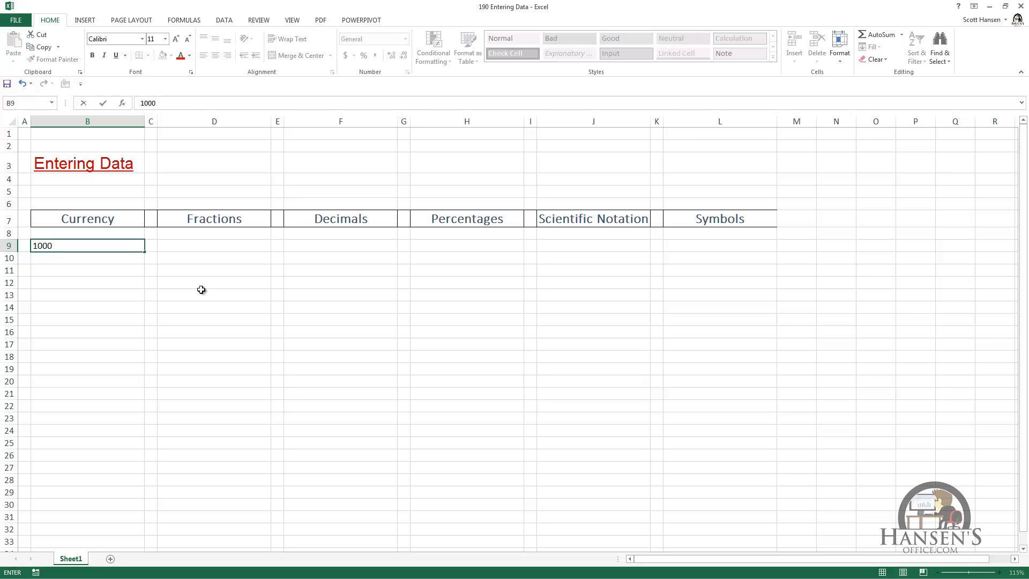
pyautogui.hotkey('ctrl', 'Return')
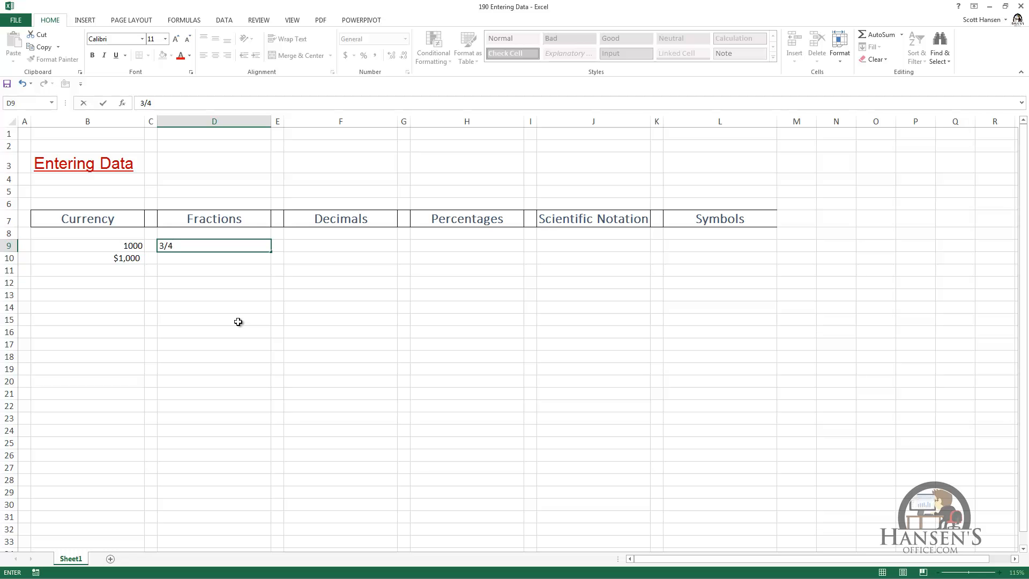
# Enter 3/4 in cell D9 and 0 3/4 in cell D10 under the Fractions heading
pyautogui.hotkey('ctrl', 'Return')
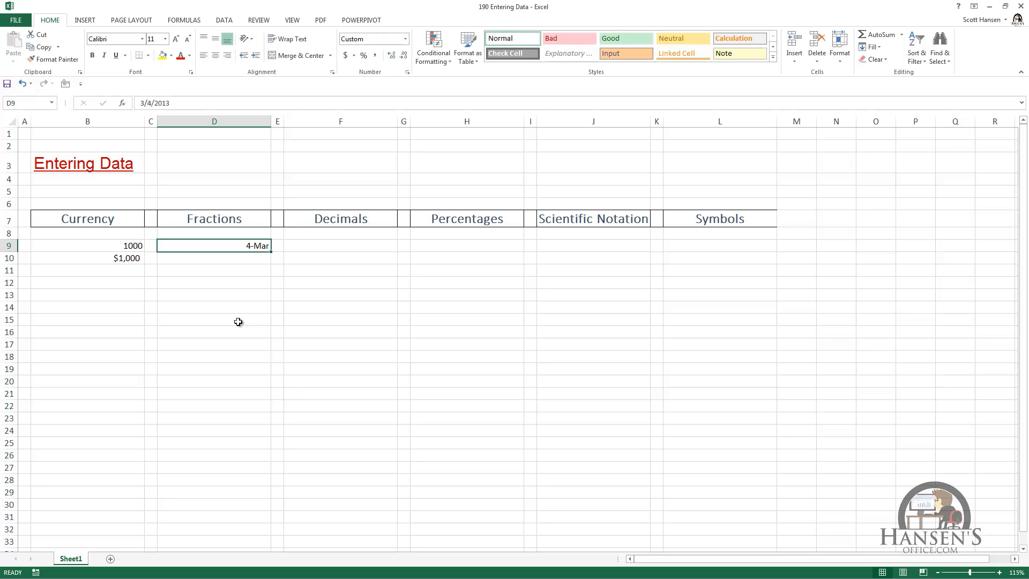
pyautogui.press('Down')
pyautogui.write('0 3/4')
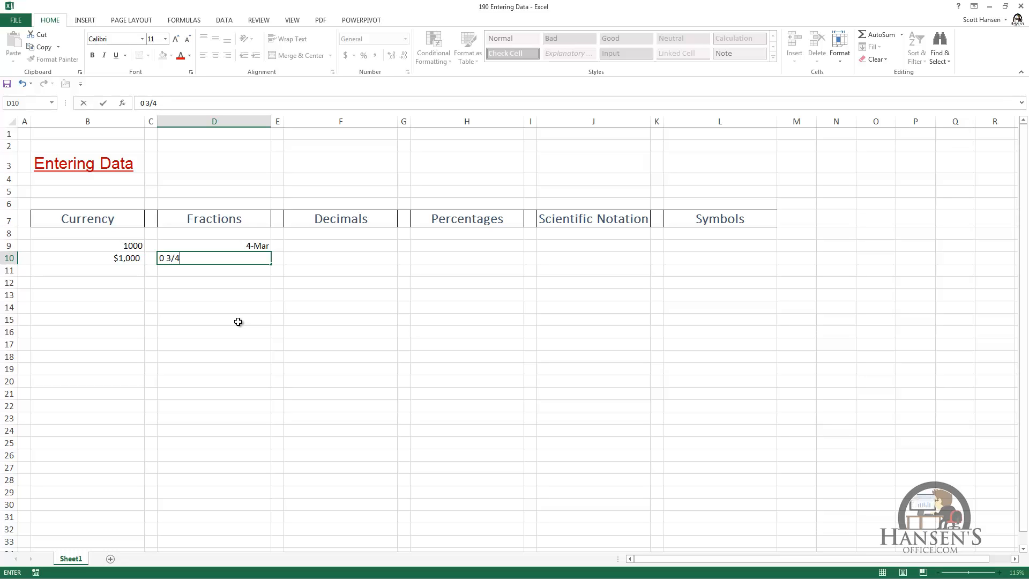
pyautogui.hotkey('ctrl', 'Return')
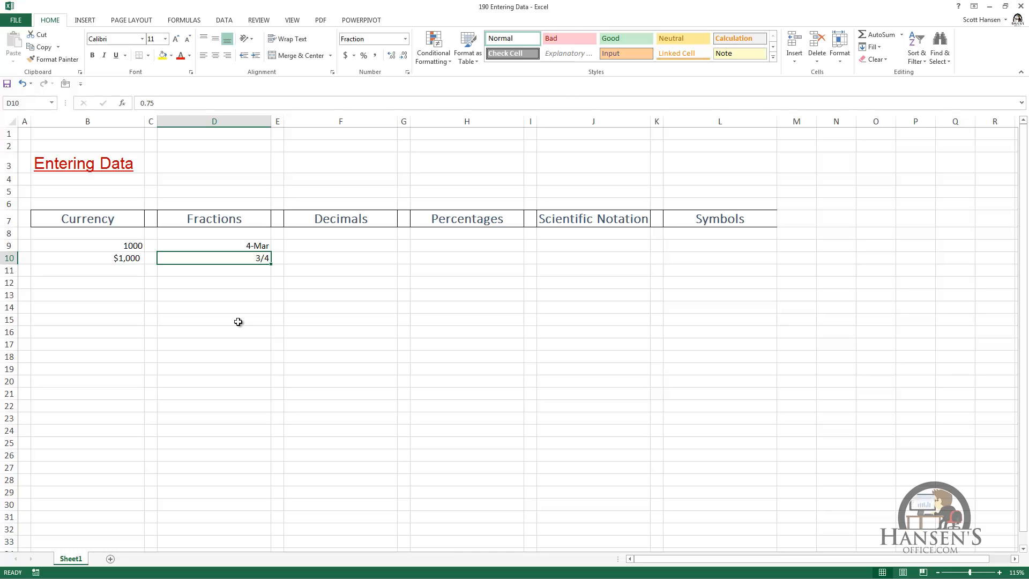
# Enter the formula =3/4 in cell F9 under the Decimals heading
pyautogui.press('Right')
pyautogui.press('Right')
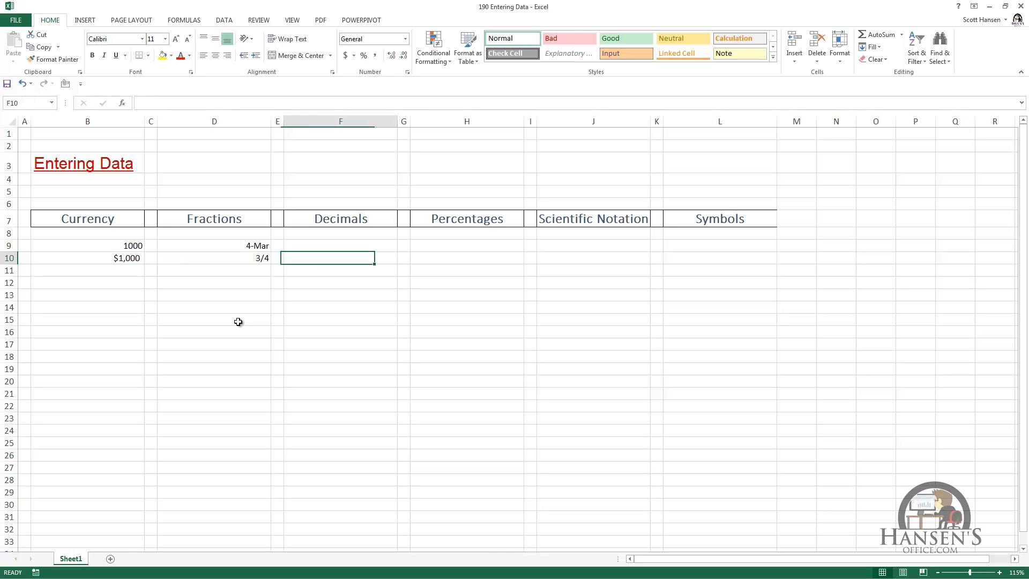
pyautogui.press('Up')
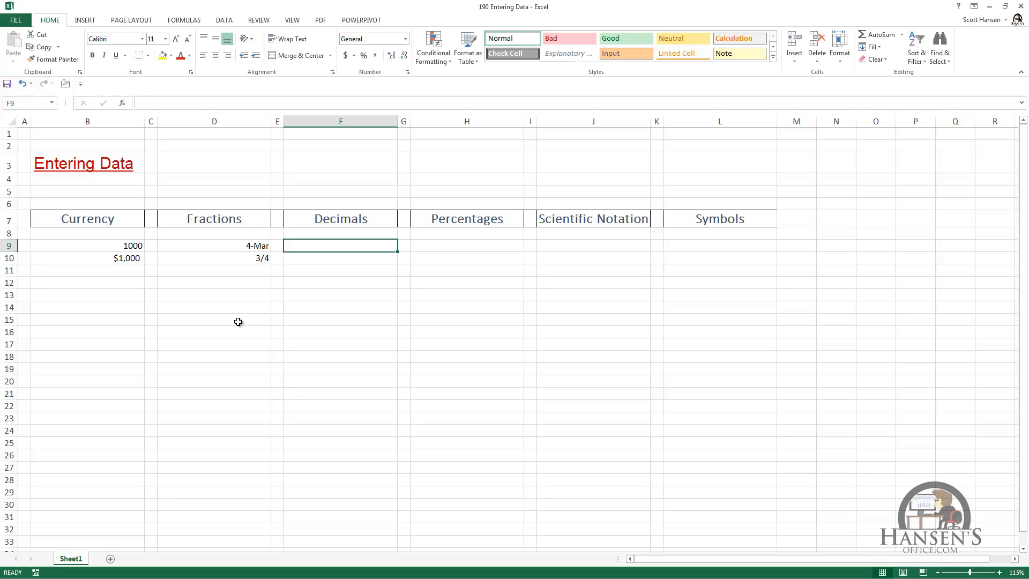
pyautogui.write('=3/4')
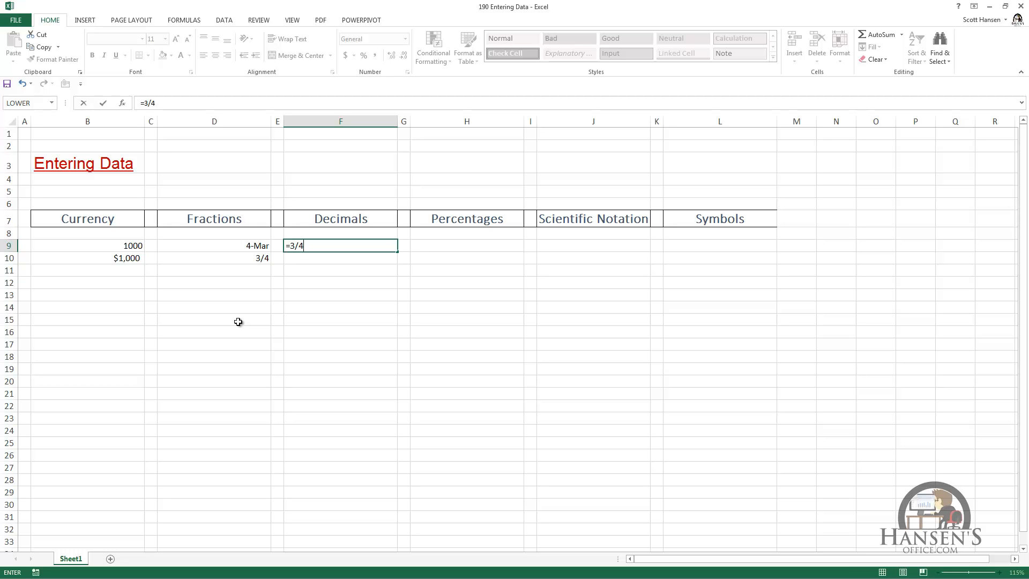
pyautogui.hotkey('ctrl', 'Return')
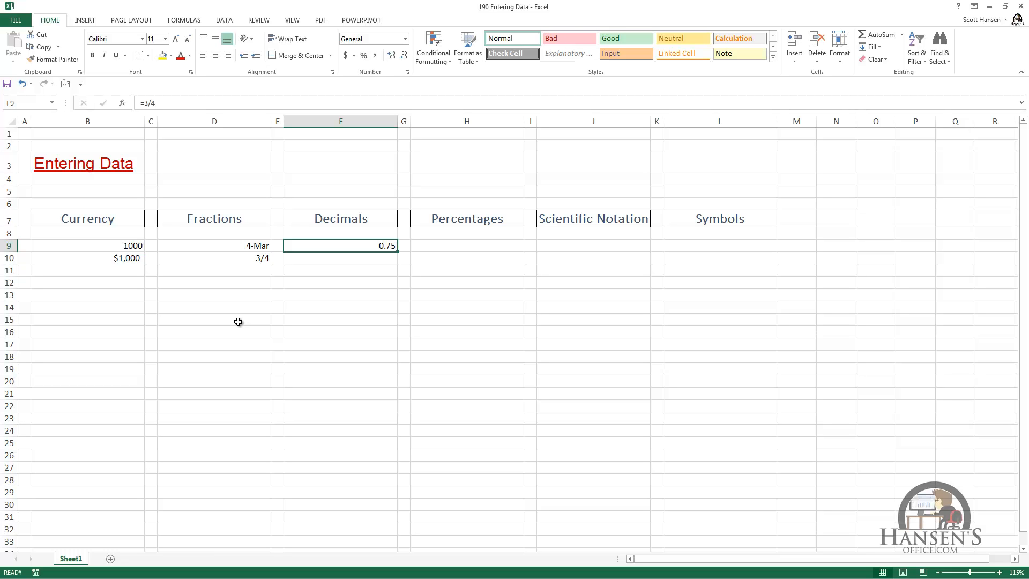
# Enable automatic decimal point insertion with 2 places in the advanced options and enter 75 in cell F10
pyautogui.press('Down')
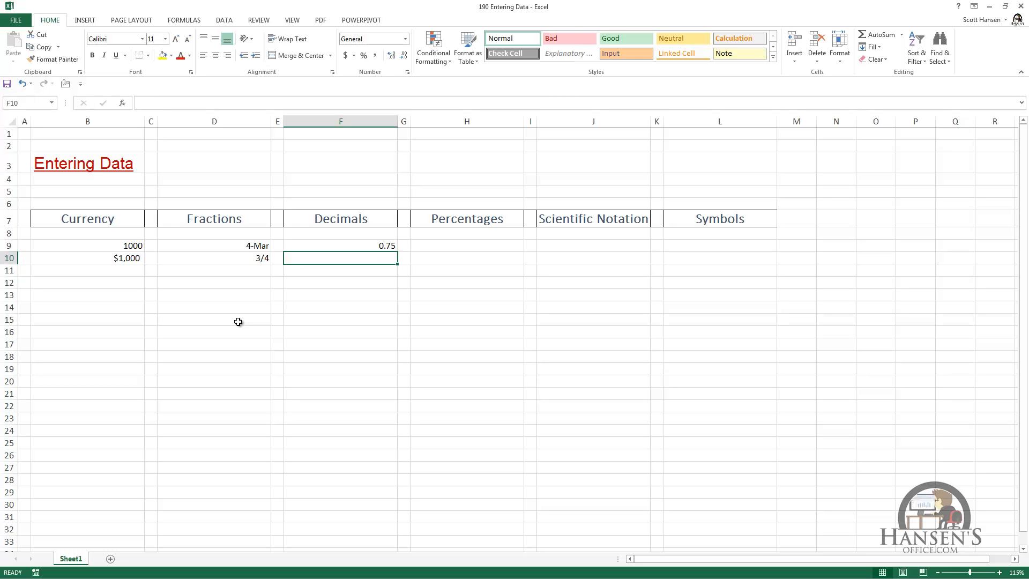
pyautogui.press('Delete')
pyautogui.click(16, 21)
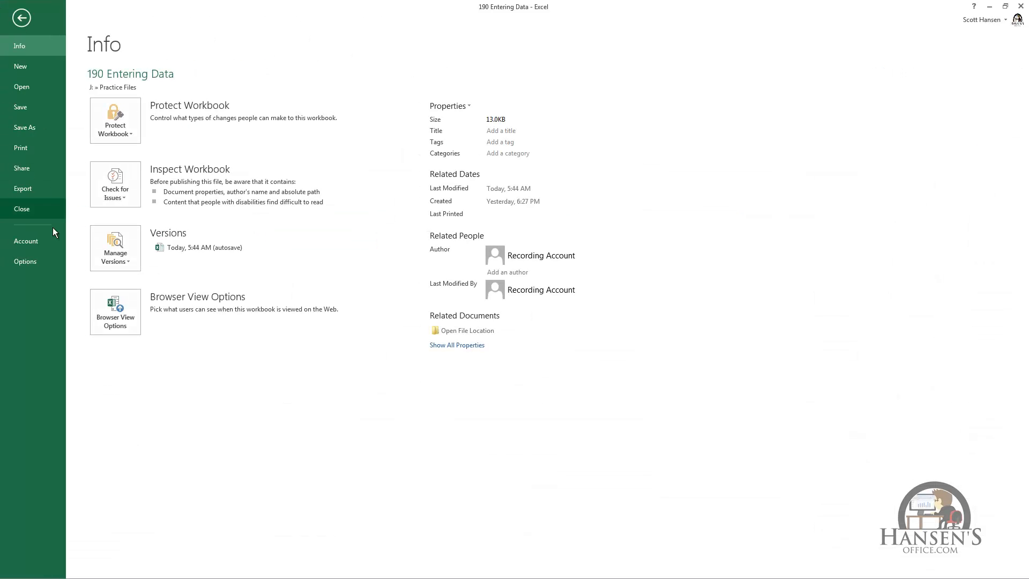
pyautogui.click(42, 264)
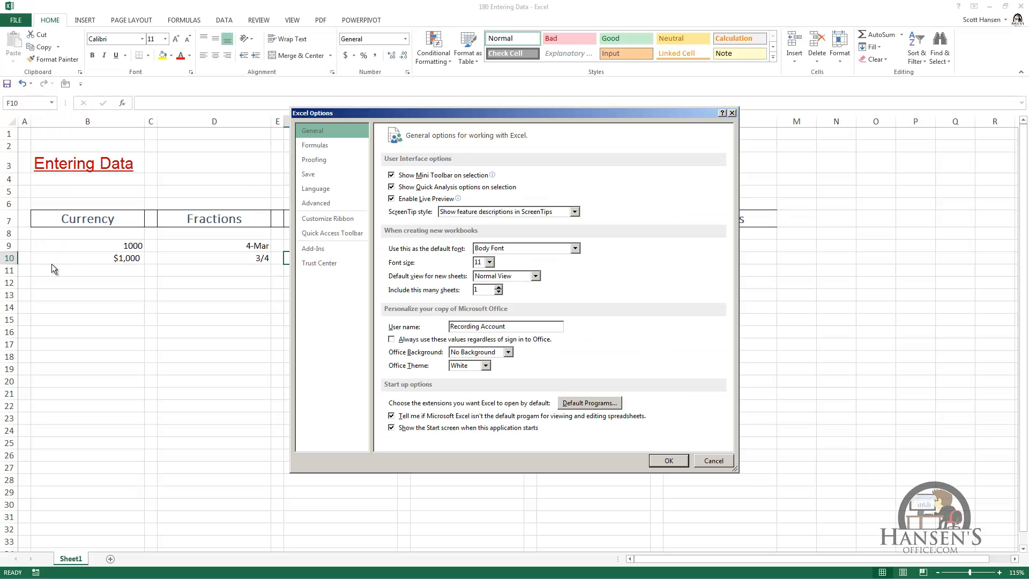
pyautogui.click(313, 206)
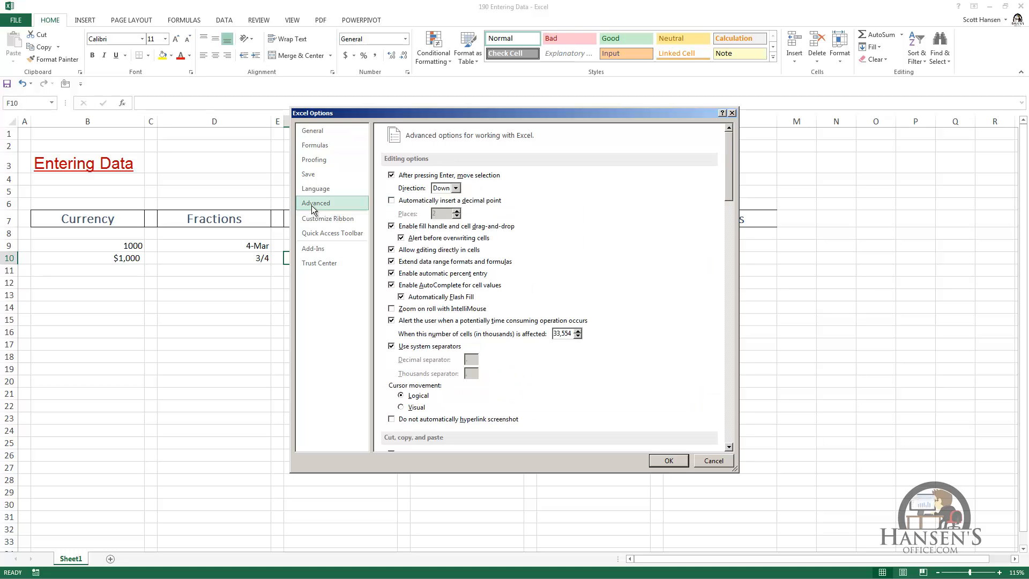
pyautogui.click(391, 200)
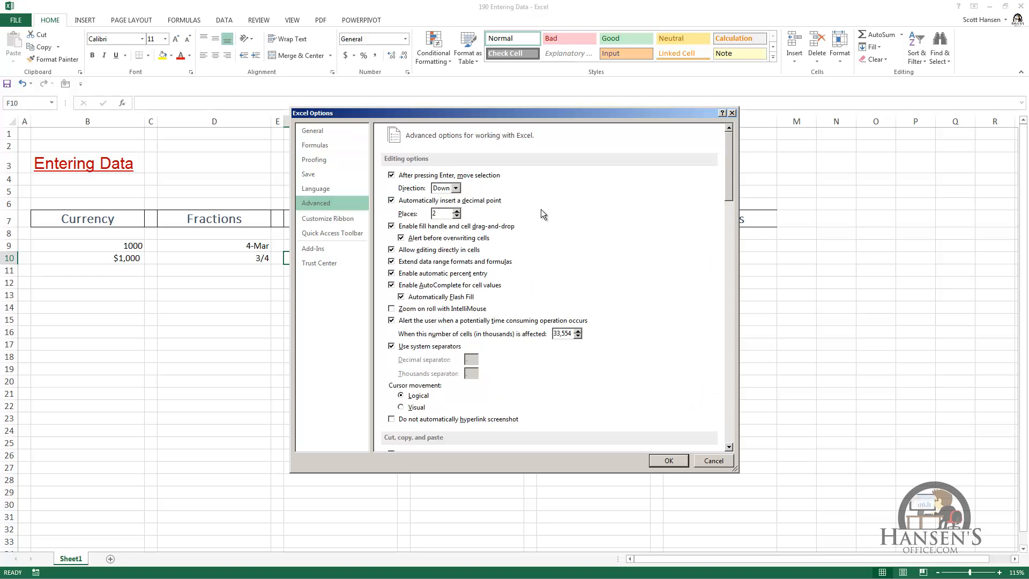
pyautogui.click(668, 460)
pyautogui.write('75')
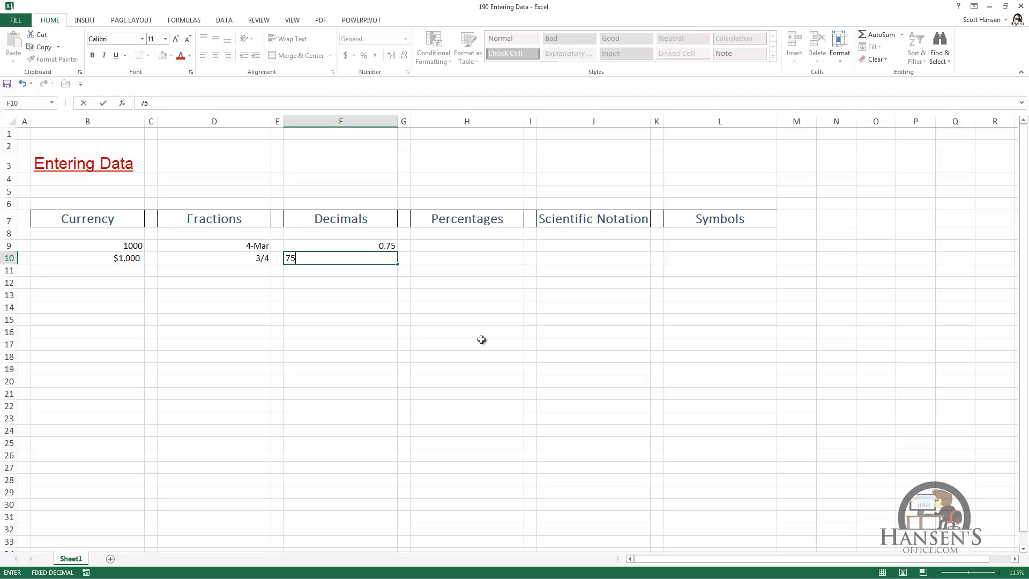
pyautogui.hotkey('ctrl', 'Return')
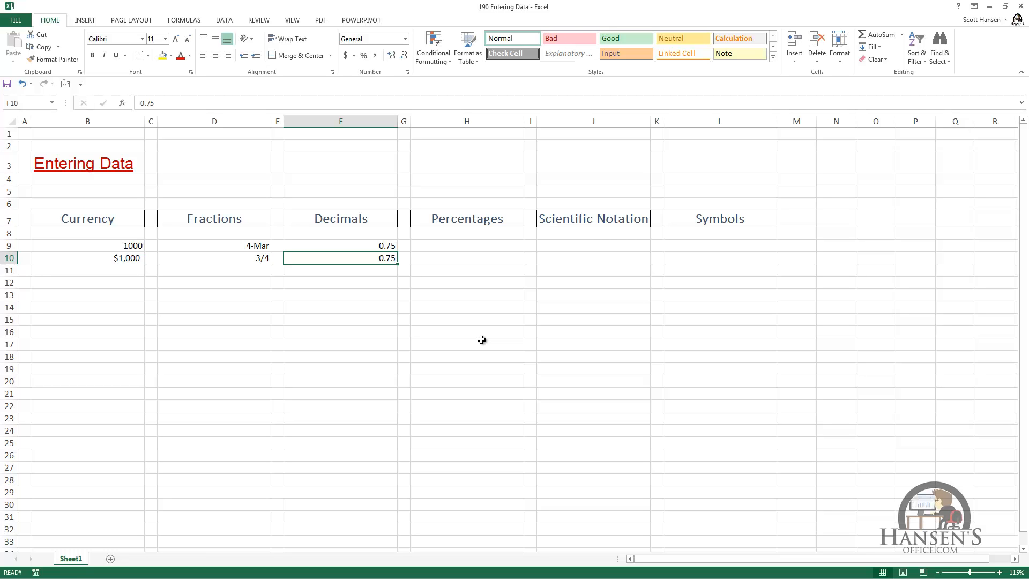
# Enter .2 in cell H9 and 20 in cell H10 under the Percentages heading
pyautogui.click(482, 247)
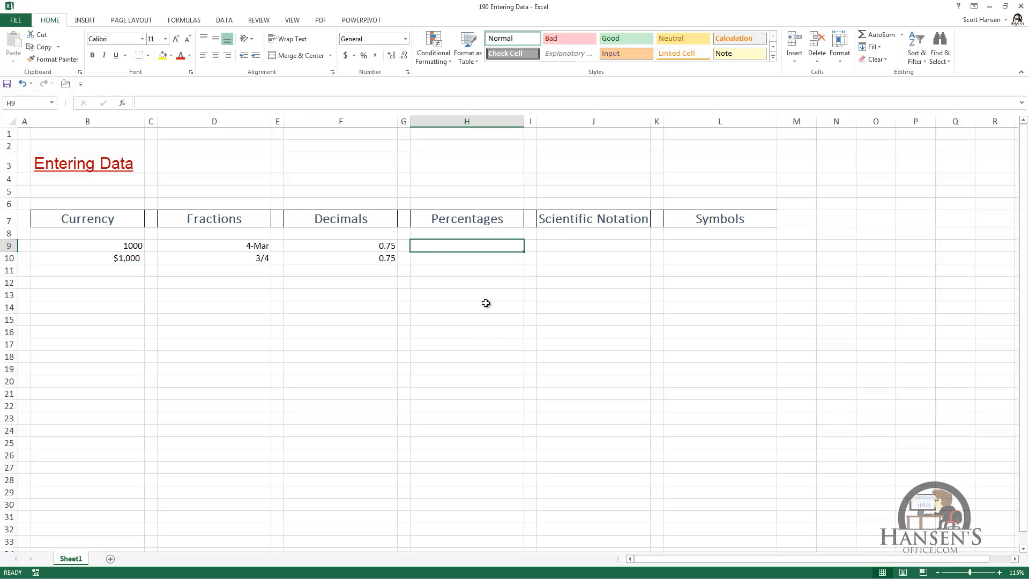
pyautogui.write('.2')
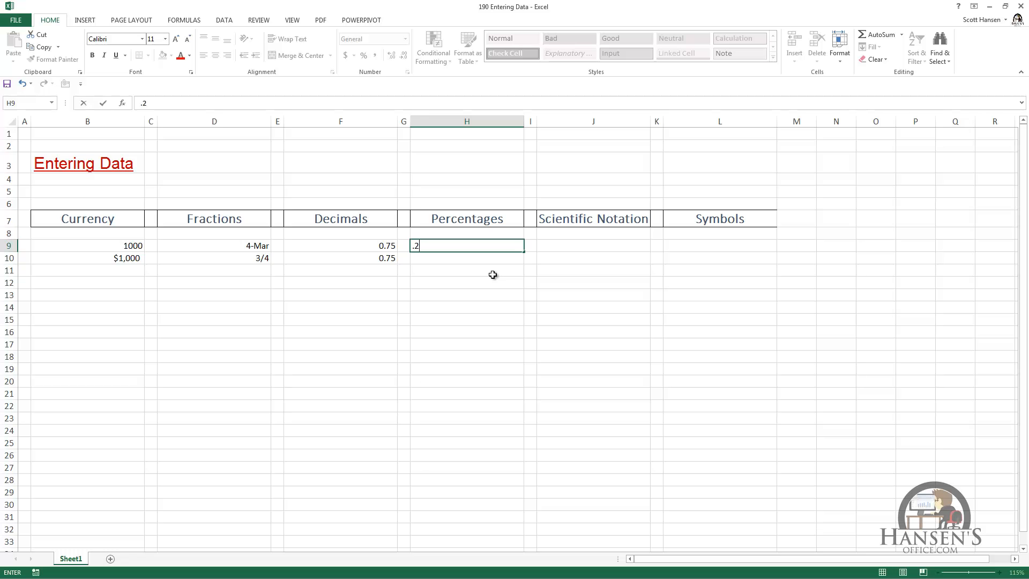
pyautogui.press('Return')
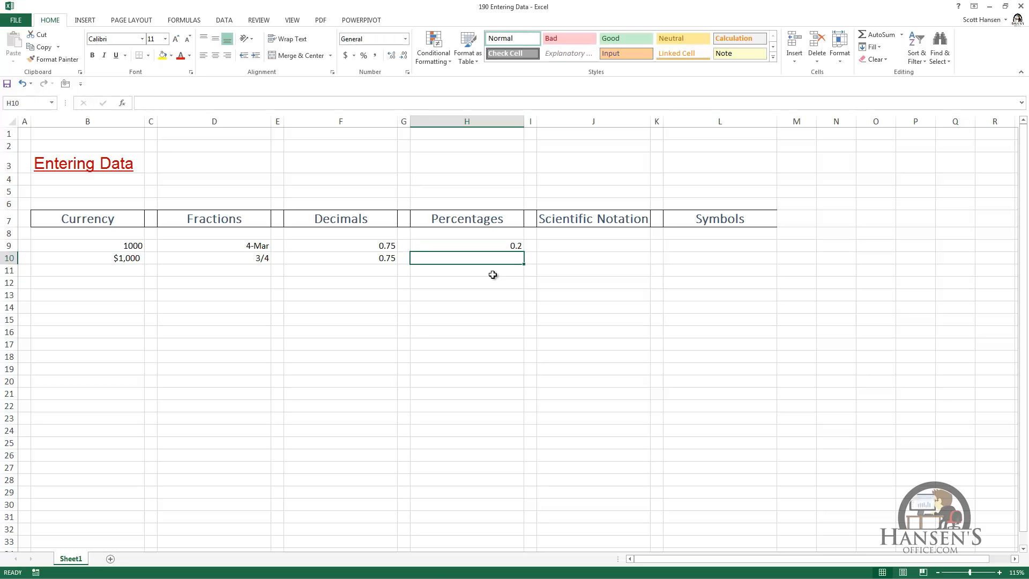
pyautogui.write('20')
pyautogui.hotkey('ctrl', 'Return')
# Apply the Percentage number format to cells H9 and H10
pyautogui.moveTo(483, 245); pyautogui.dragTo(482, 257)
pyautogui.click(405, 39)
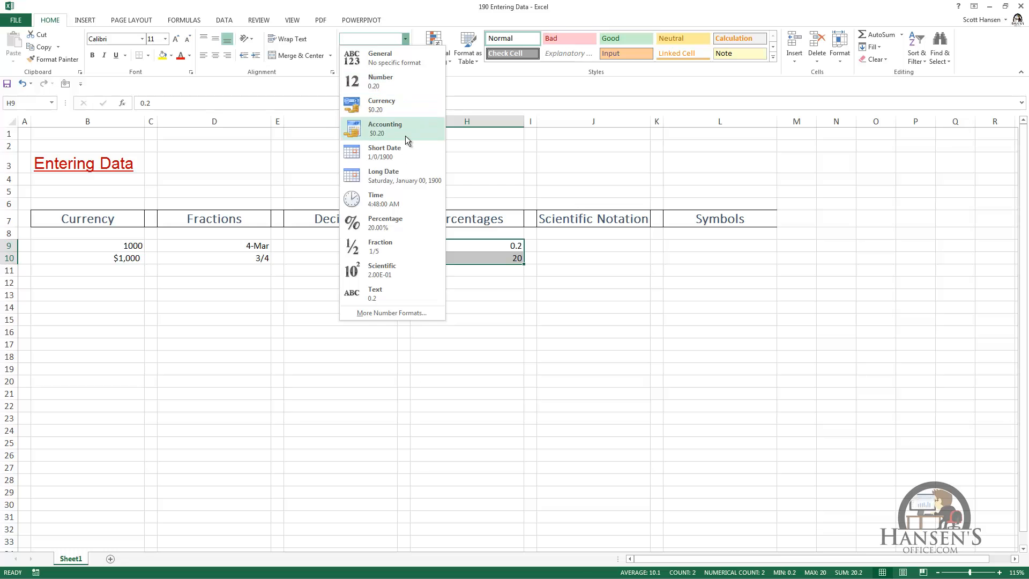
pyautogui.click(385, 230)
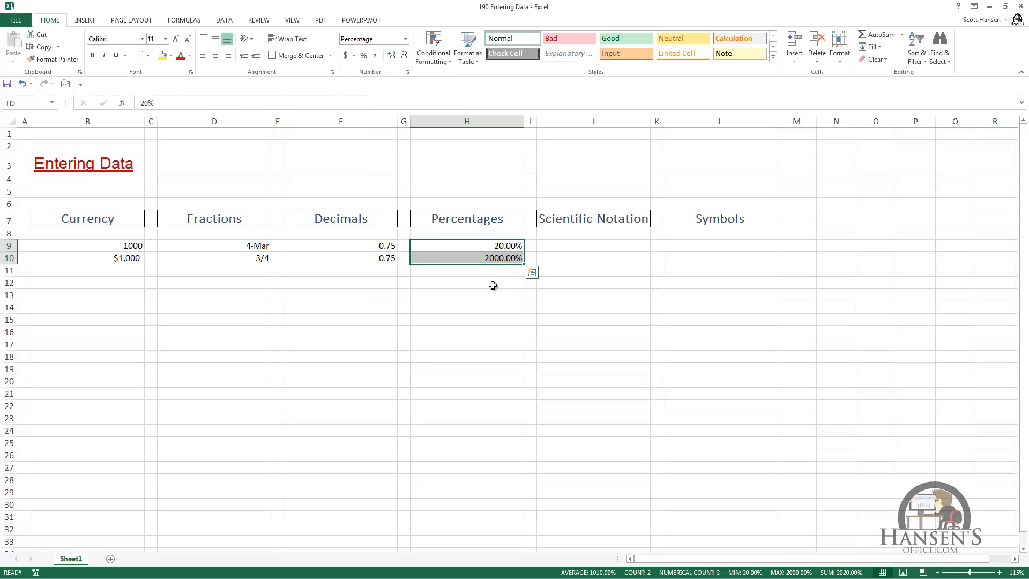
# Replace the value in the percentage-formatted cell H10 with 20%
pyautogui.click(493, 283)
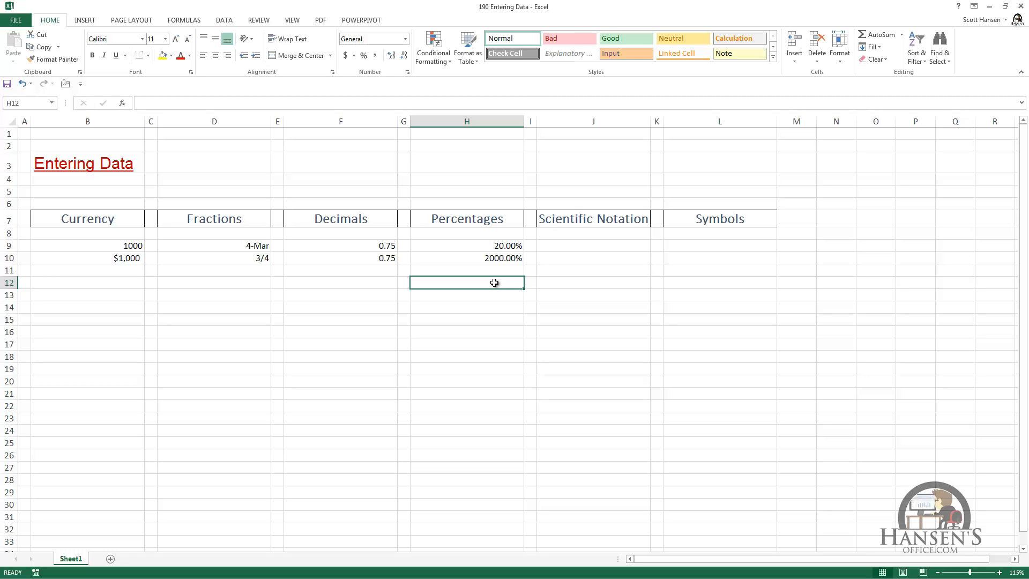
pyautogui.press('Up')
pyautogui.press('Up')
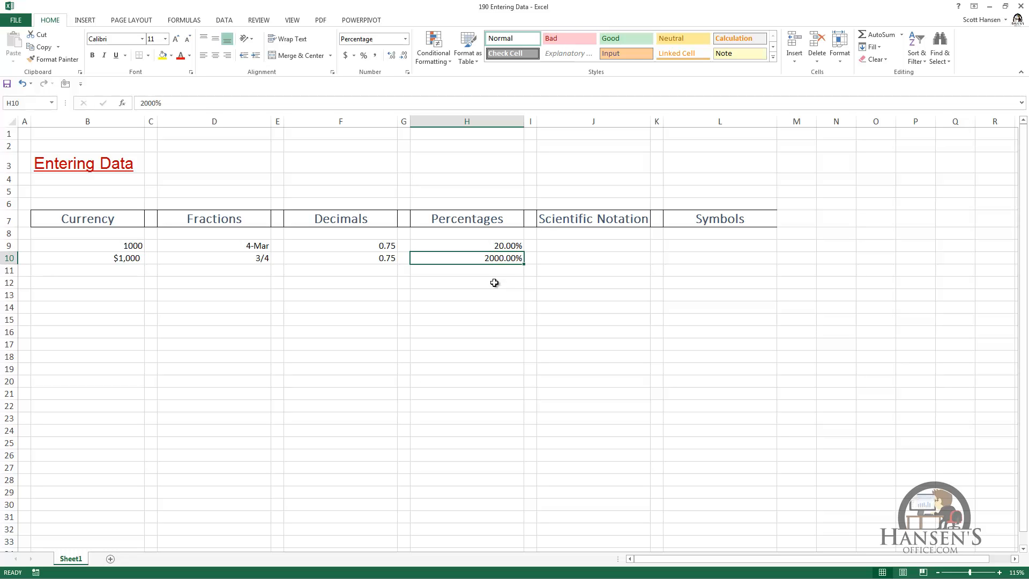
pyautogui.write('20')
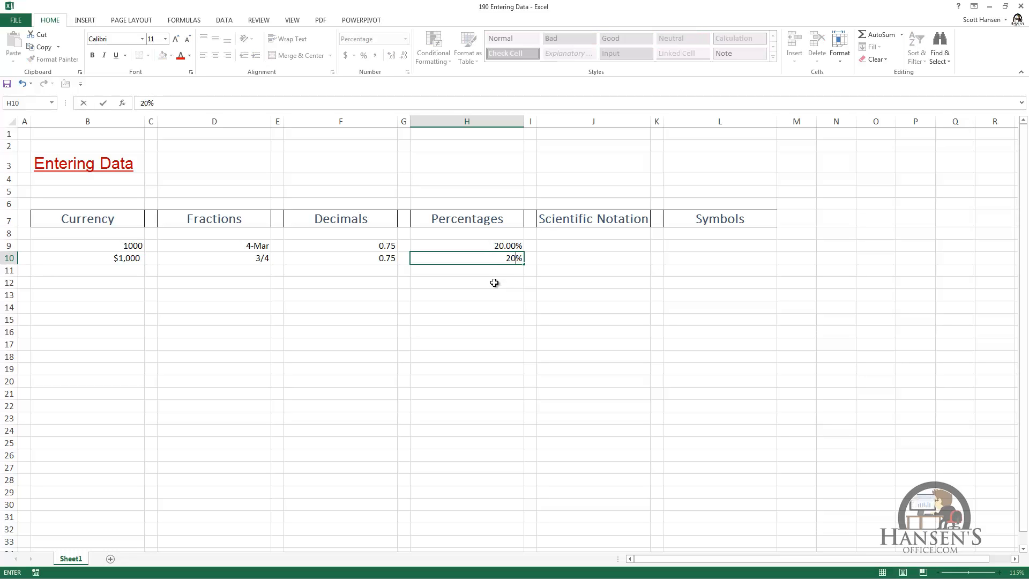
pyautogui.hotkey('ctrl', 'Return')
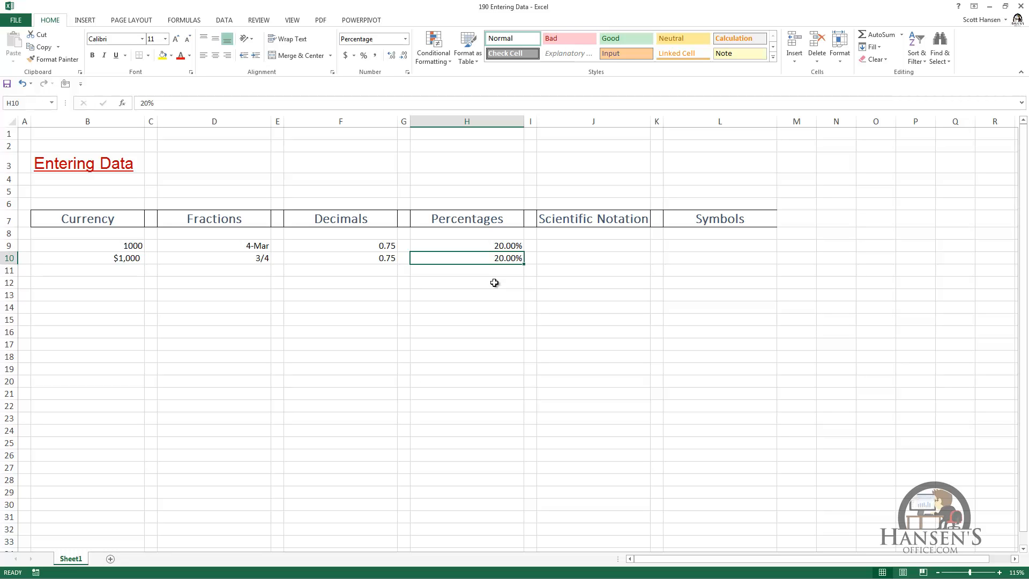
# Enter 20% with its percent sign in the unformatted cell H12
pyautogui.press('Down')
pyautogui.press('Down')
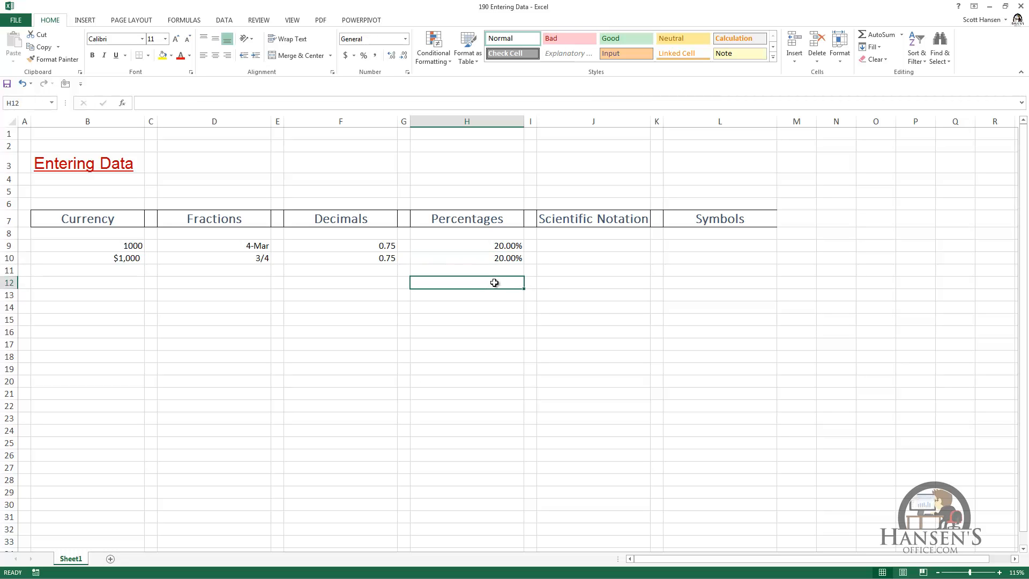
pyautogui.write('20%')
pyautogui.hotkey('ctrl', 'Return')
pyautogui.click(593, 245)
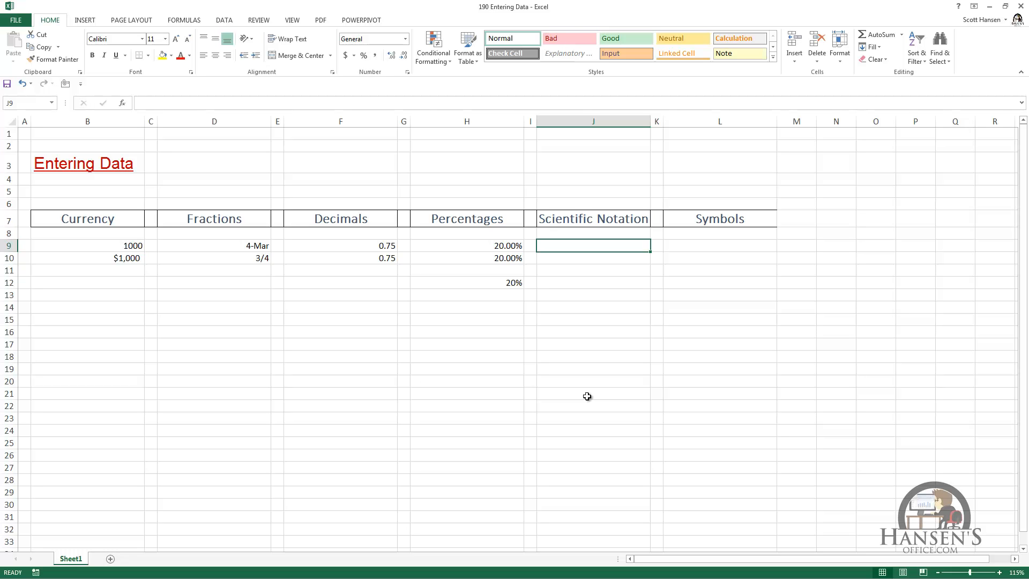
pyautogui.write('11')
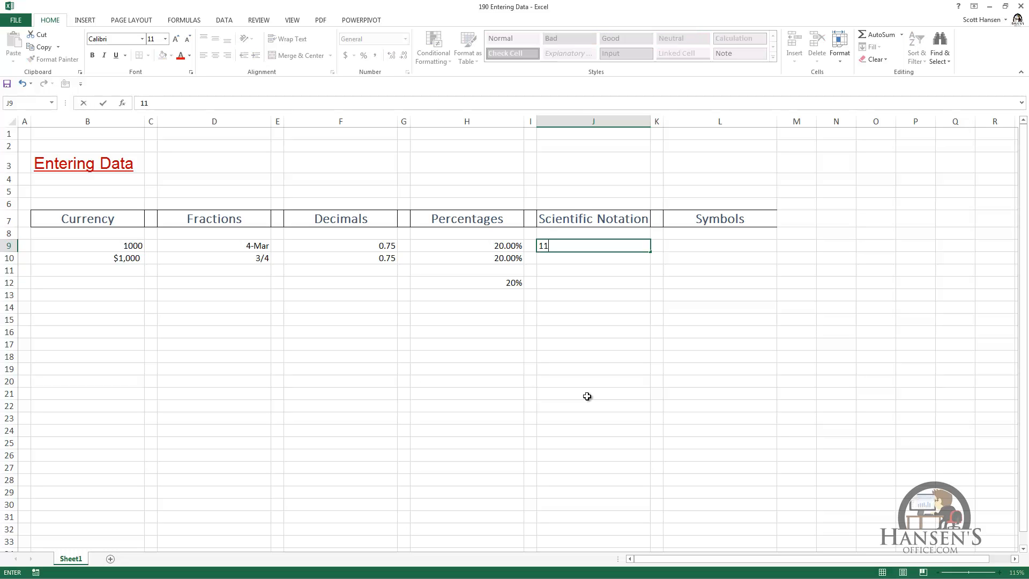
pyautogui.write('111111111')
pyautogui.hotkey('ctrl', 'Return')
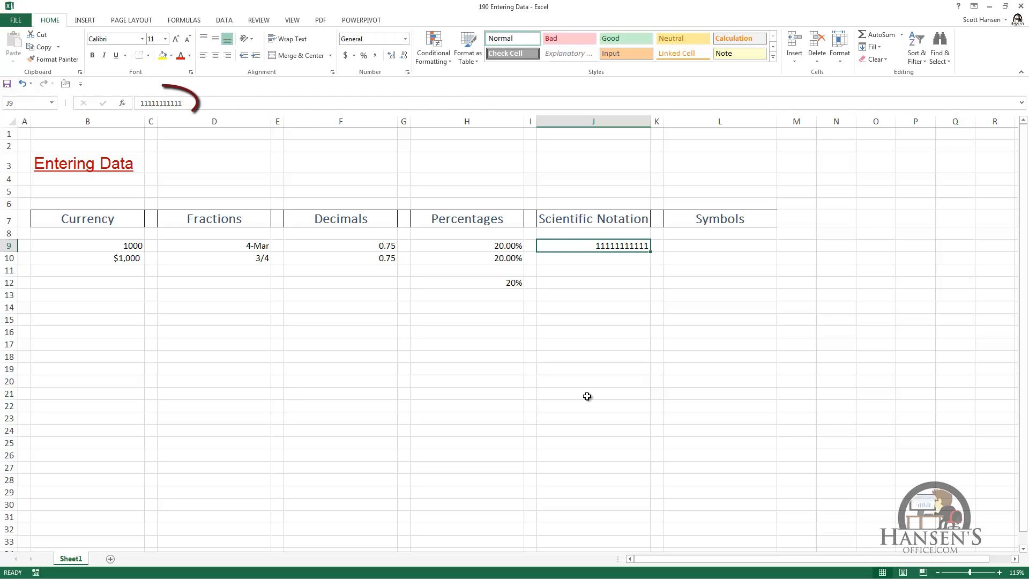
pyautogui.press('Down')
pyautogui.write('1111111111')
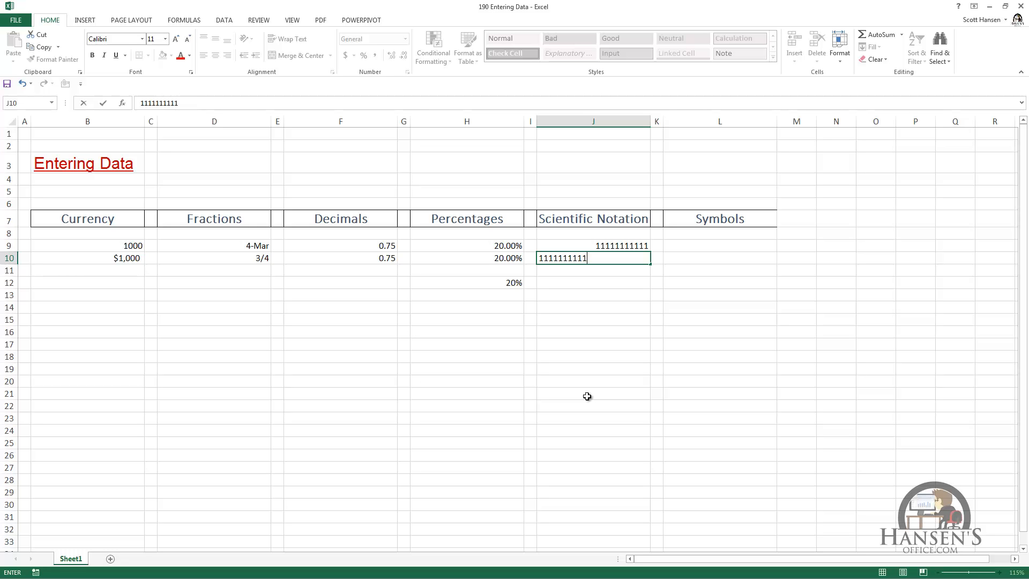
pyautogui.write('11')
pyautogui.hotkey('ctrl', 'Return')
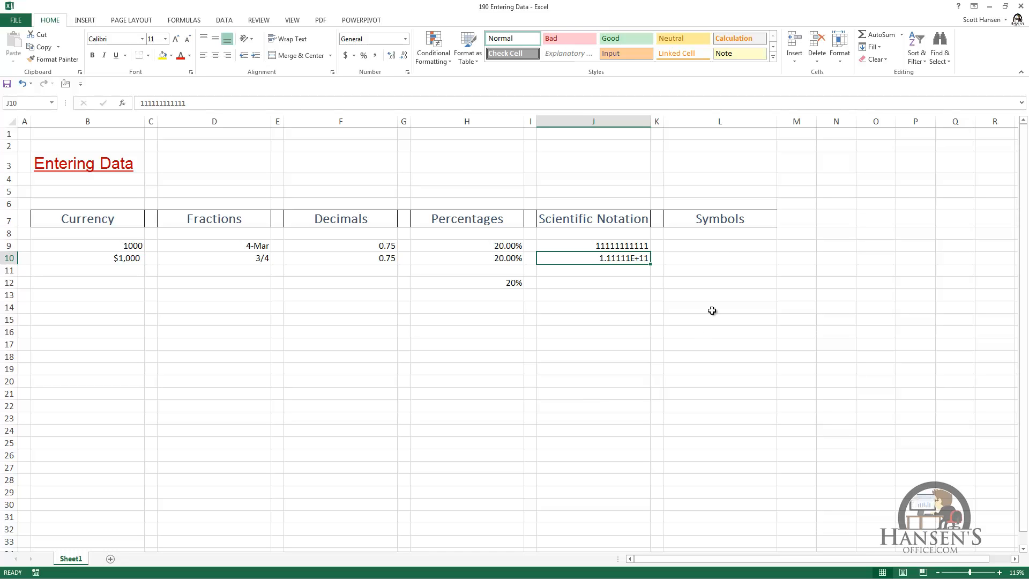
# Insert the copyright sign © from the recently used symbols into cell L9 under the Symbols heading
pyautogui.click(710, 246)
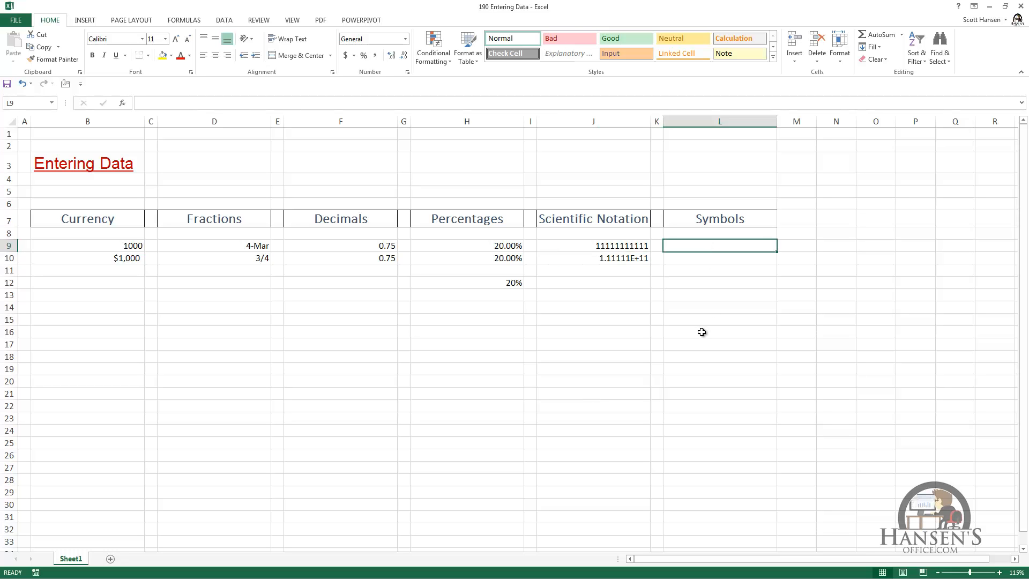
pyautogui.click(85, 20)
pyautogui.click(781, 45)
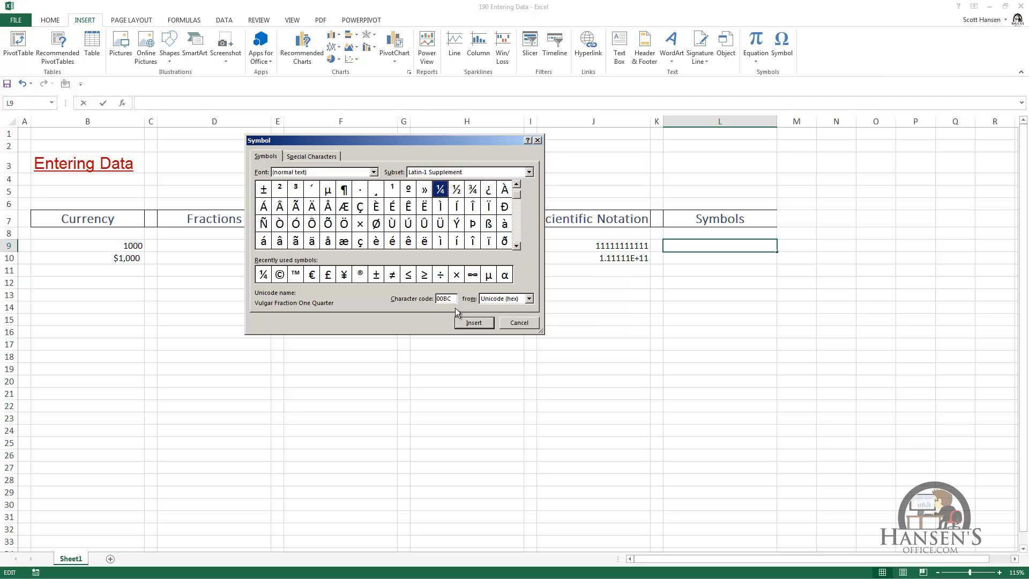
pyautogui.click(280, 274)
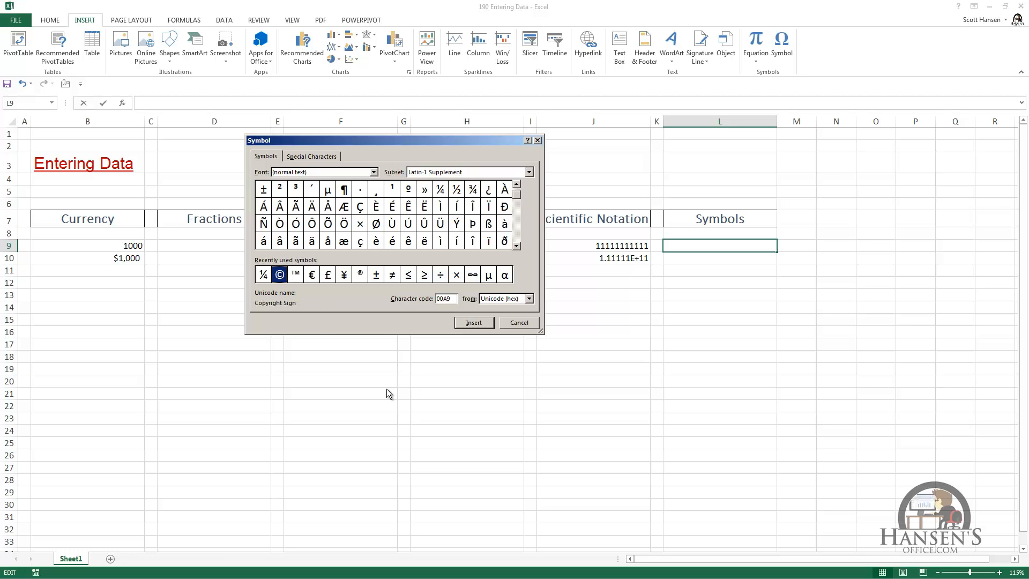
pyautogui.click(472, 324)
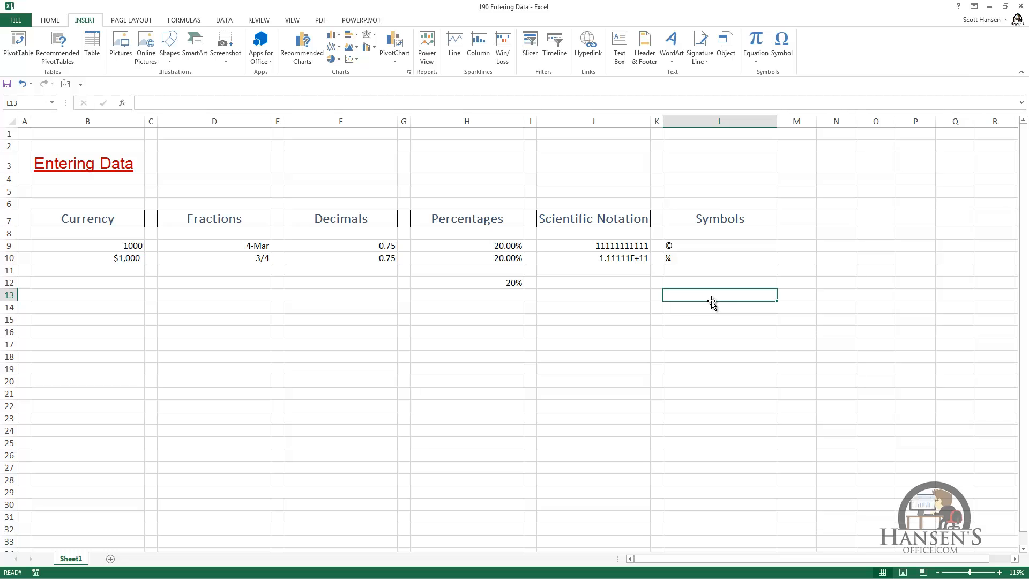